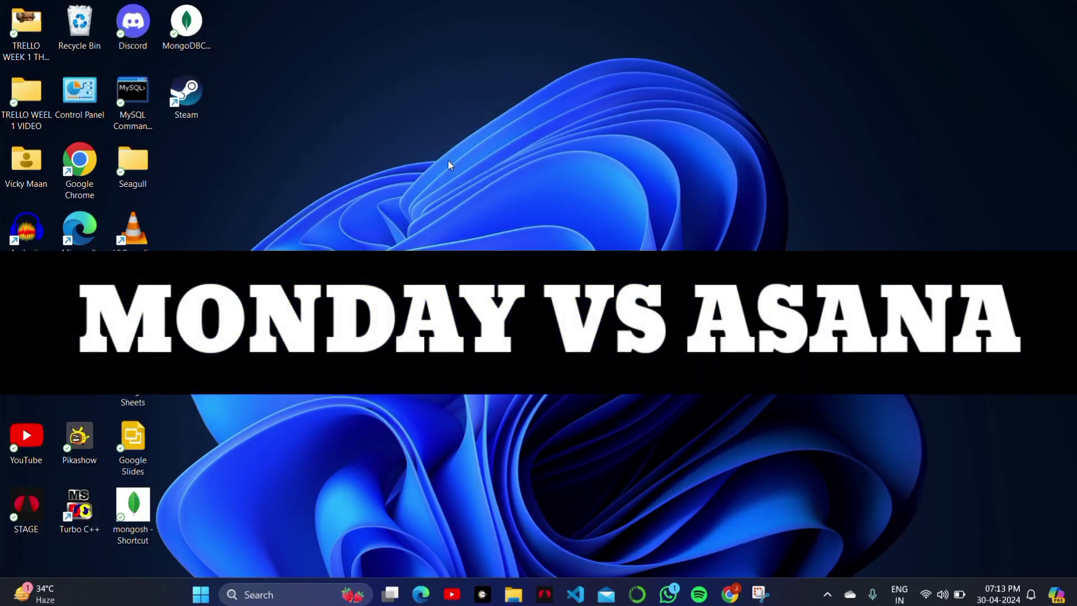
Step: Refresh the Windows desktop several times from its context menu
right_click(449, 165)
click(500, 219)
right_click(507, 161)
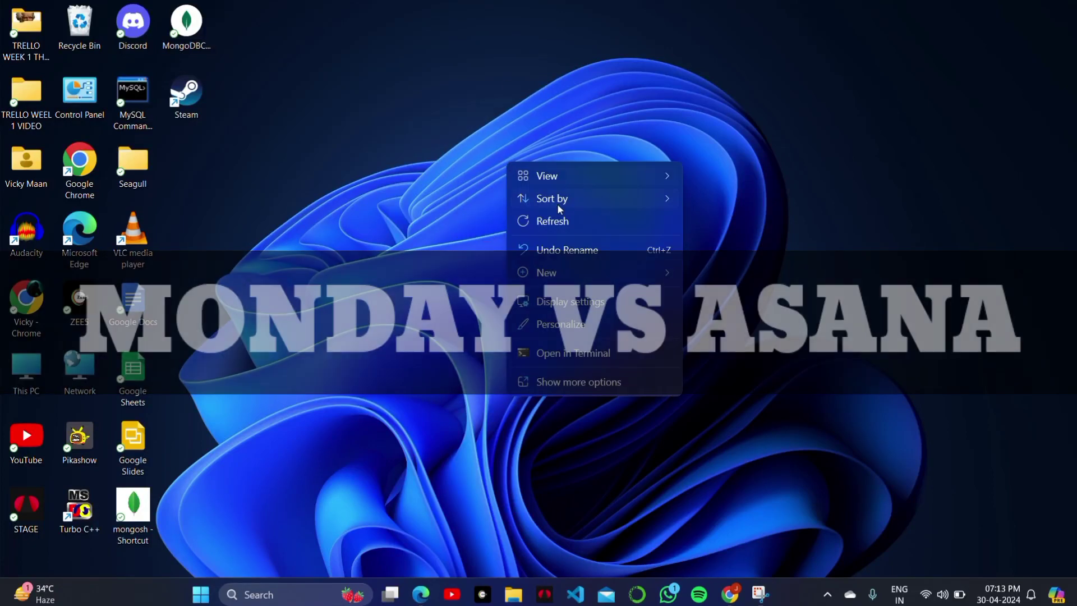
click(568, 222)
right_click(503, 188)
click(574, 248)
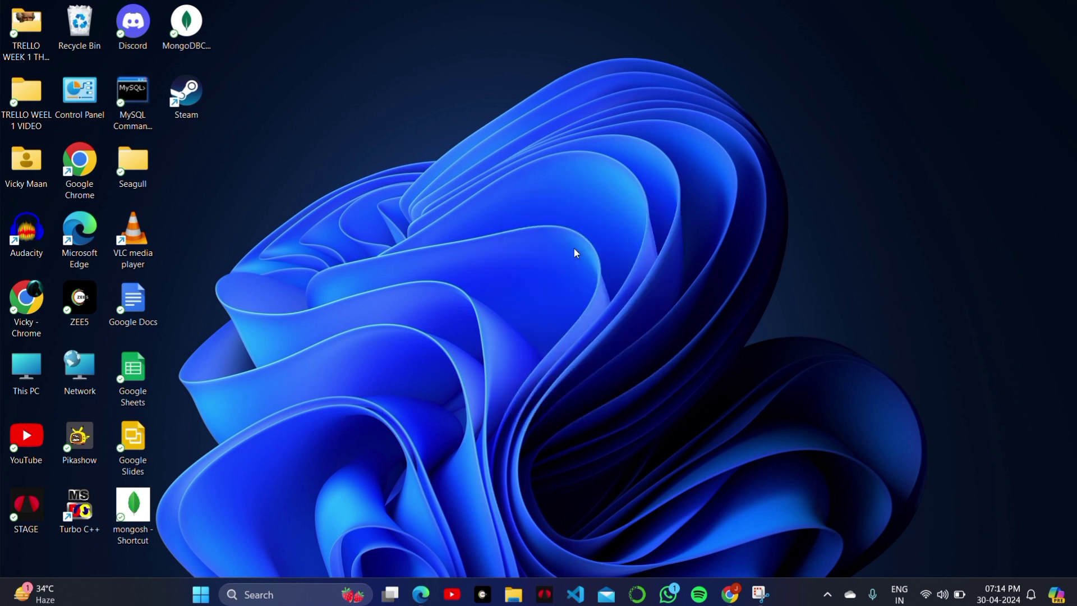
right_click(530, 187)
click(591, 246)
right_click(548, 227)
click(598, 287)
click(422, 595)
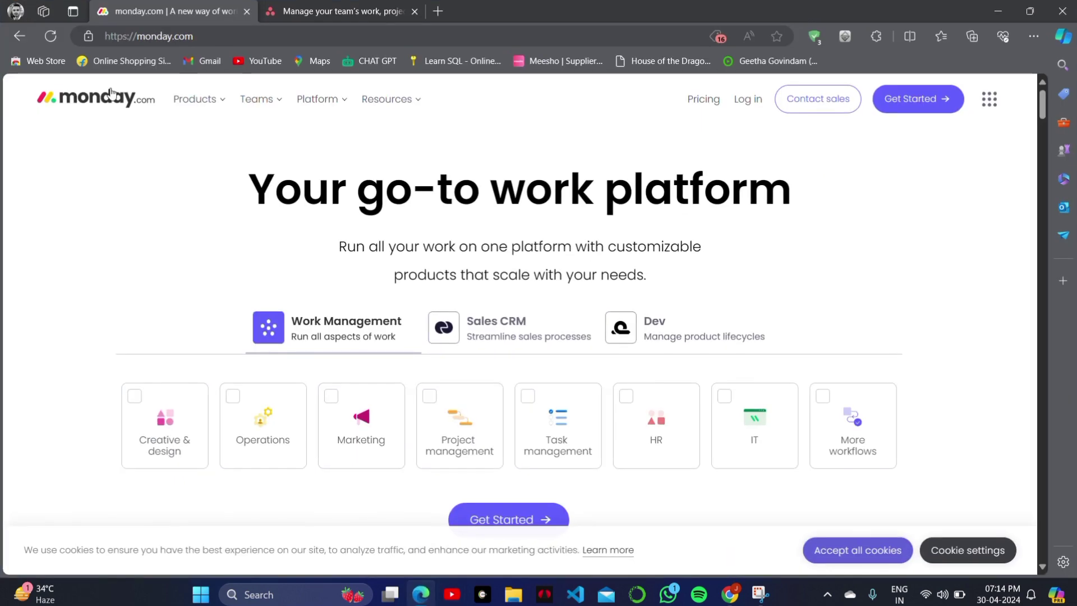
click(317, 16)
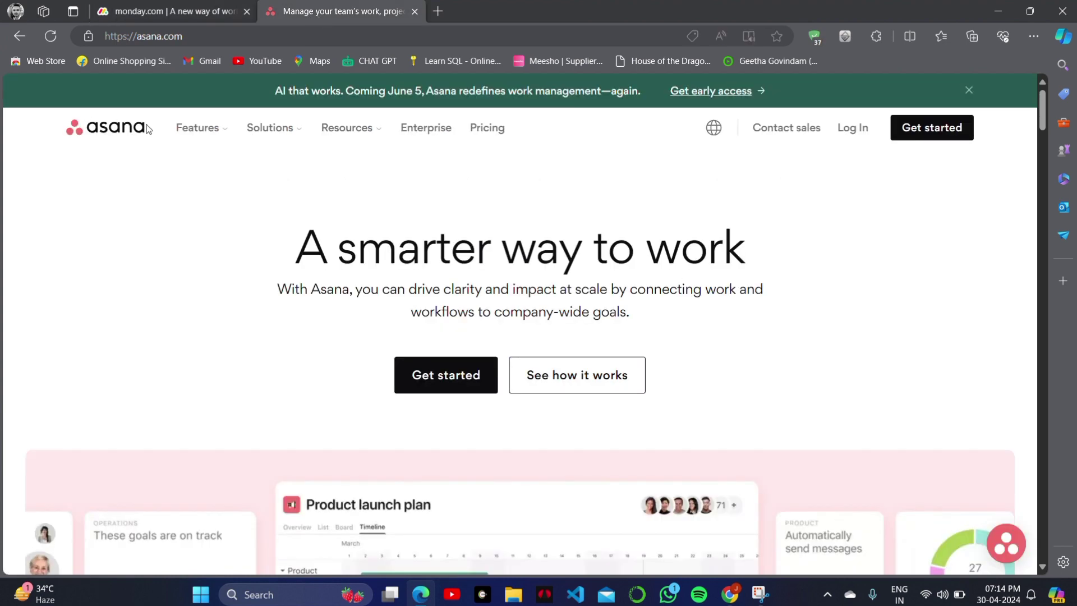
click(169, 7)
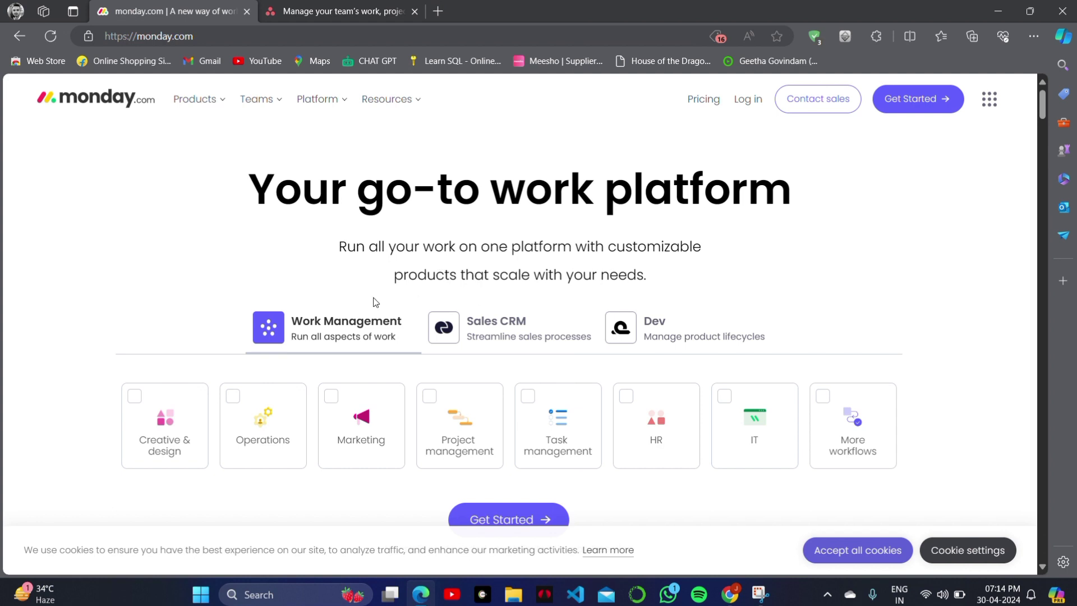
scroll(522, 355, down, 3)
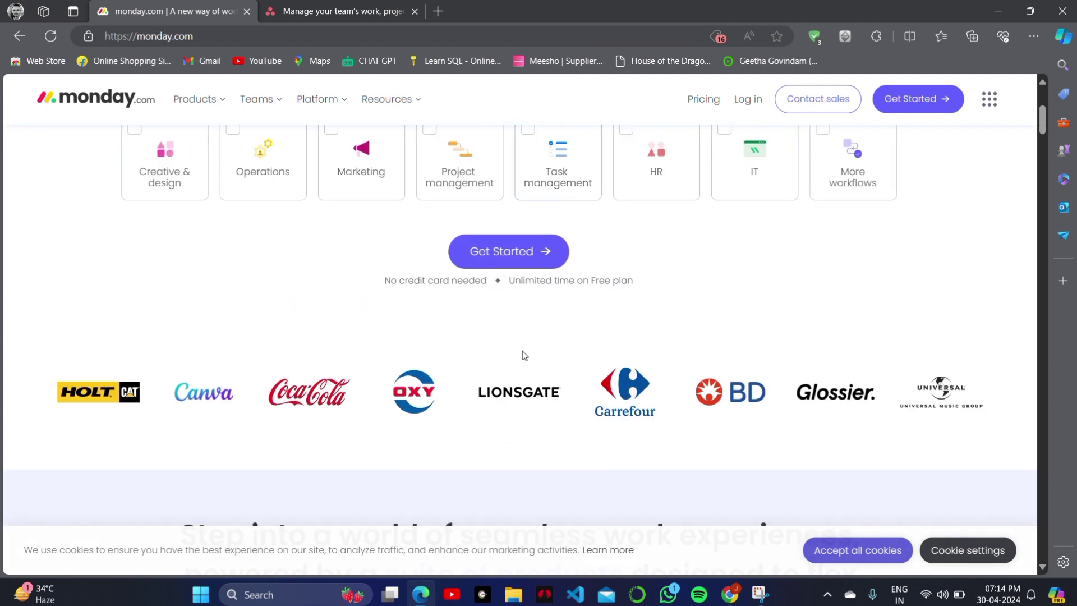
scroll(521, 355, down, 1)
scroll(263, 325, down, 2)
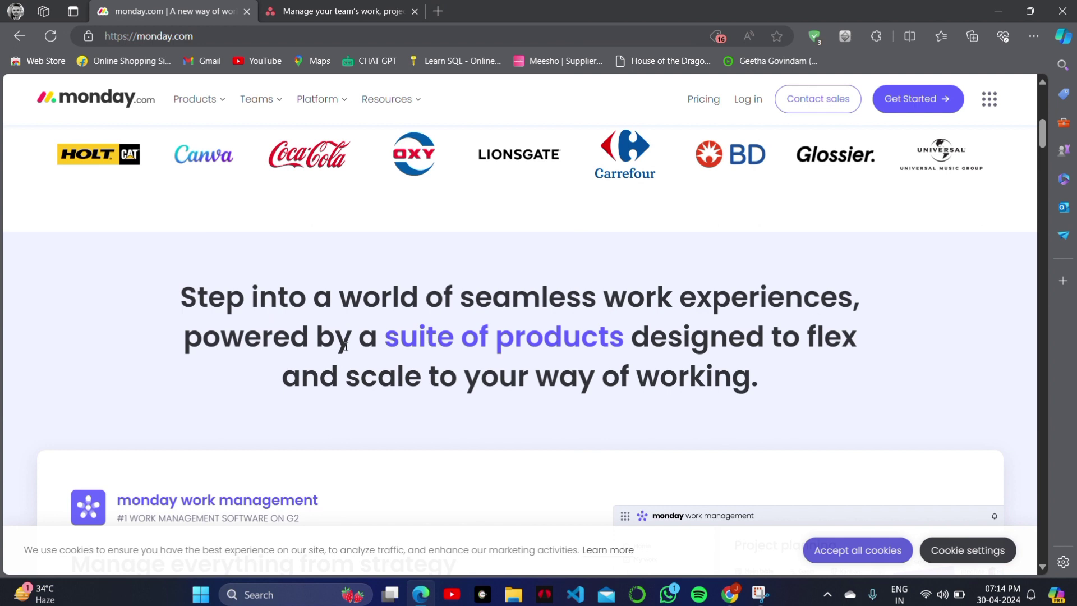
scroll(654, 378, down, 3)
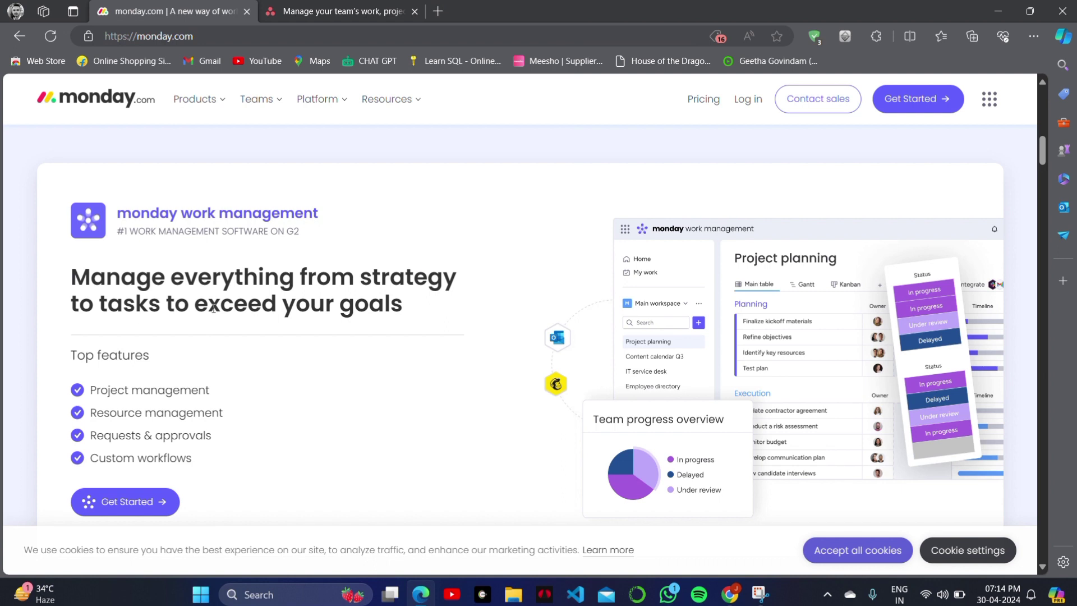
scroll(172, 335, down, 4)
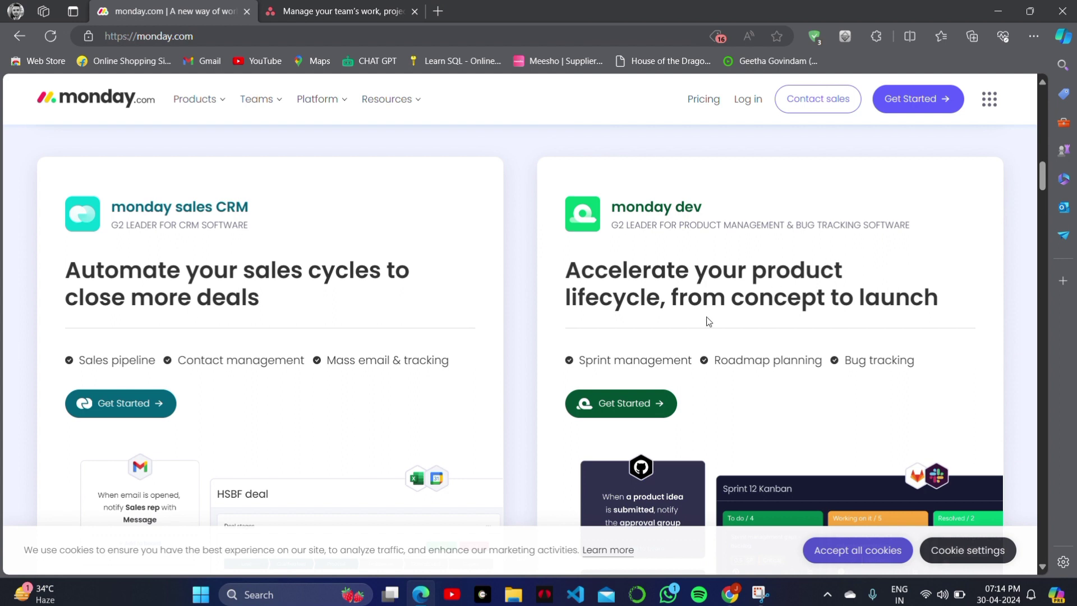
scroll(707, 320, down, 5)
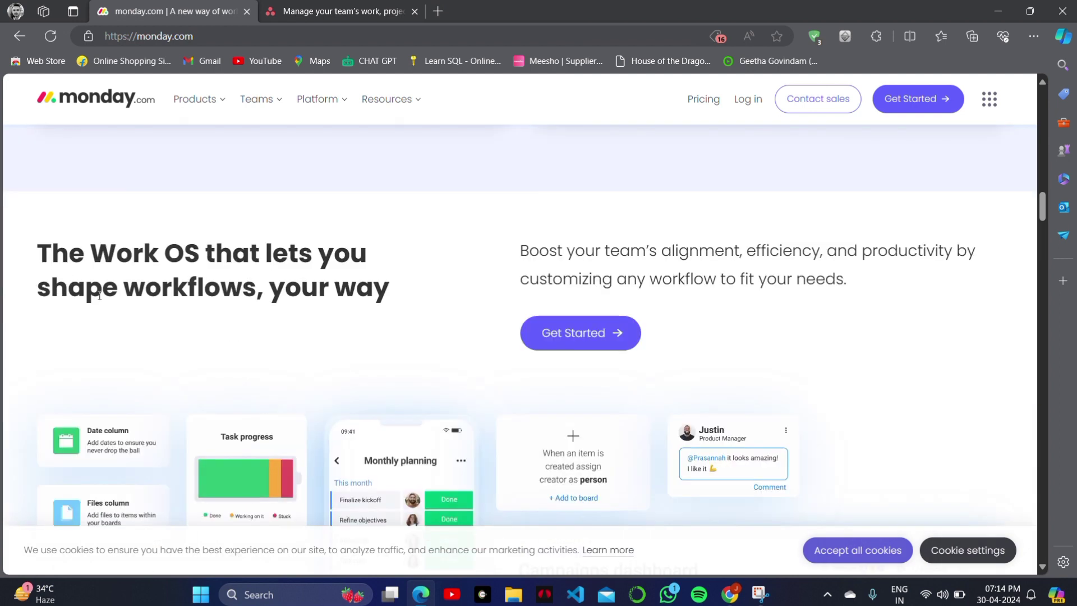
scroll(335, 278, down, 3)
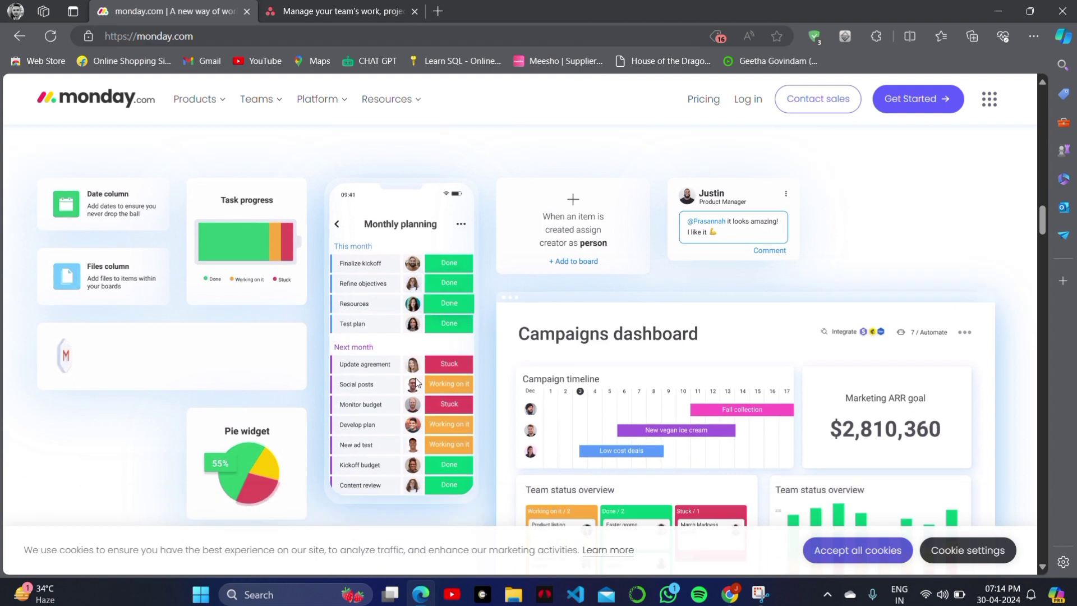
scroll(852, 462, down, 4)
scroll(637, 427, down, 3)
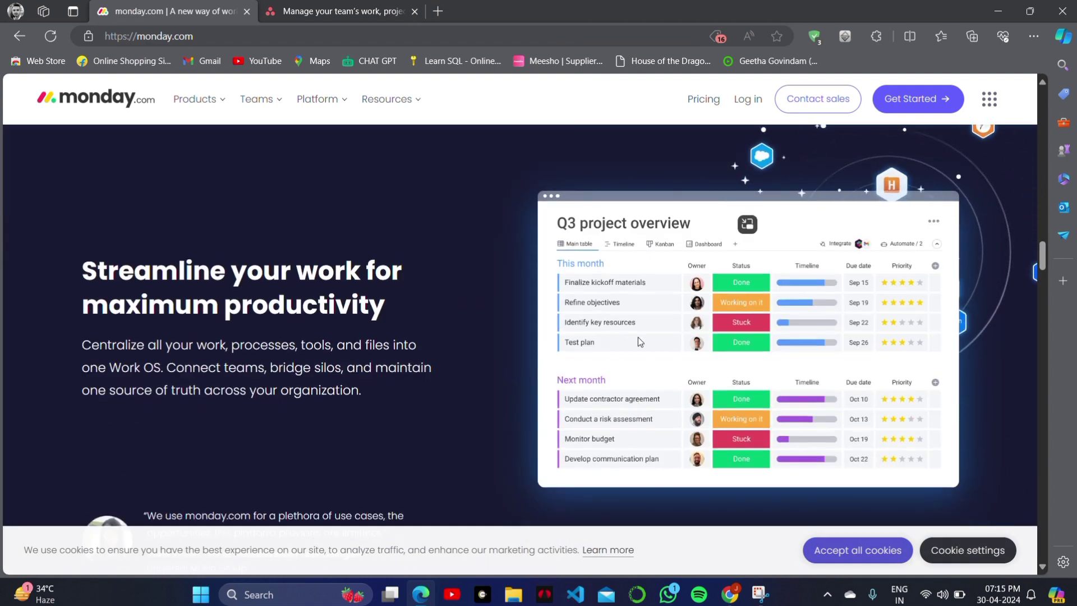
scroll(451, 327, down, 4)
scroll(452, 332, down, 1)
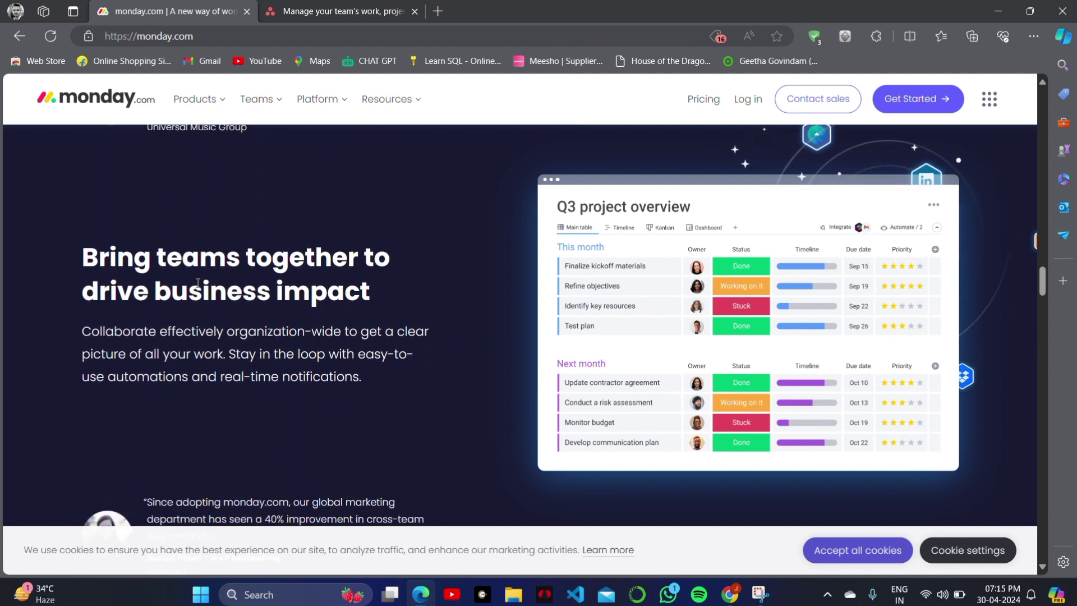
scroll(342, 309, down, 2)
scroll(341, 309, down, 3)
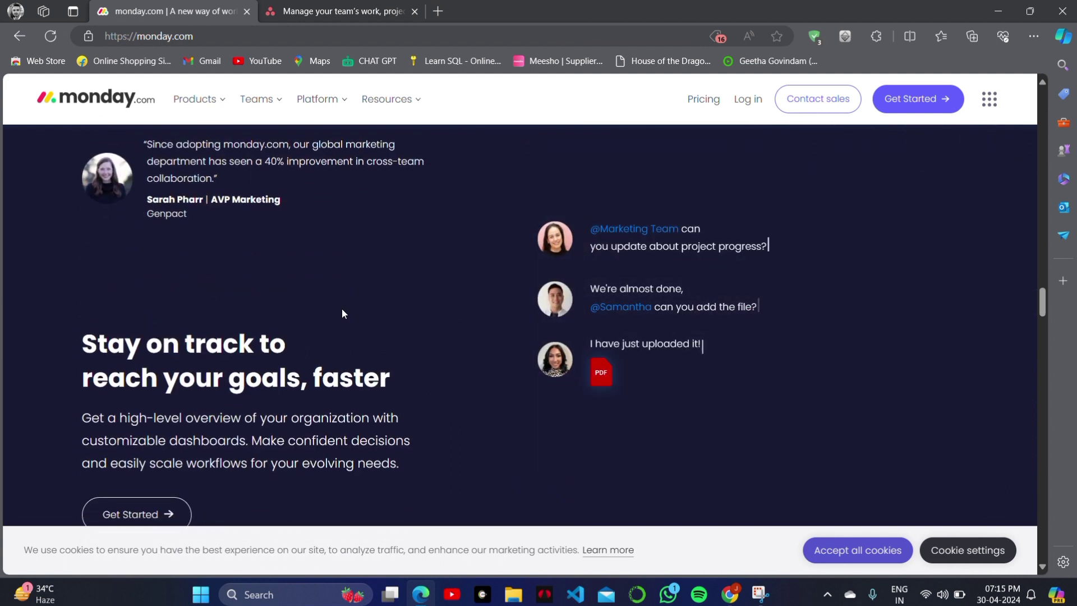
scroll(252, 278, down, 1)
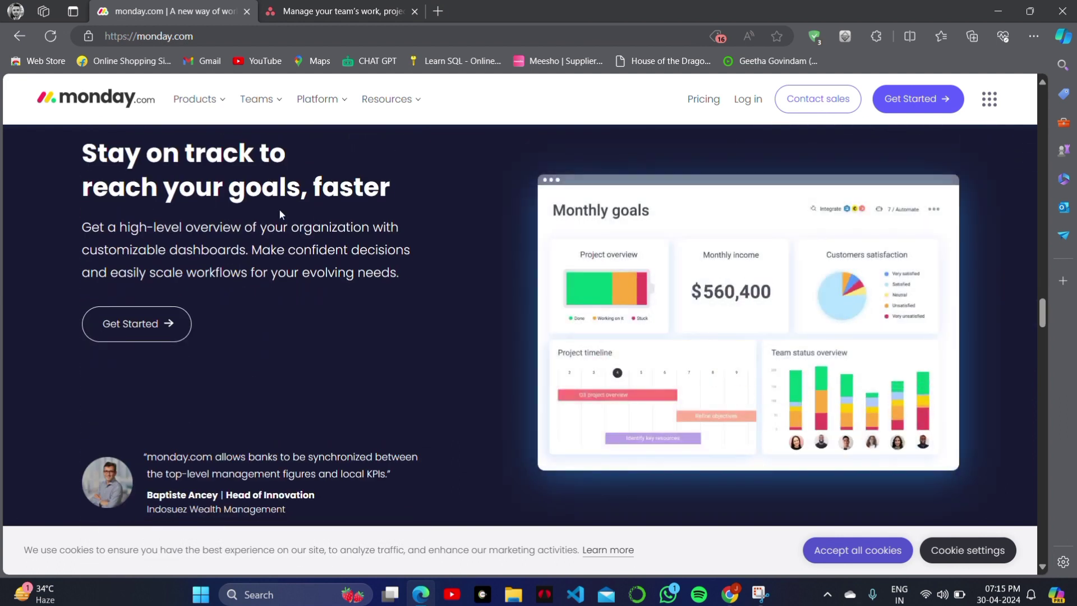
scroll(513, 360, down, 2)
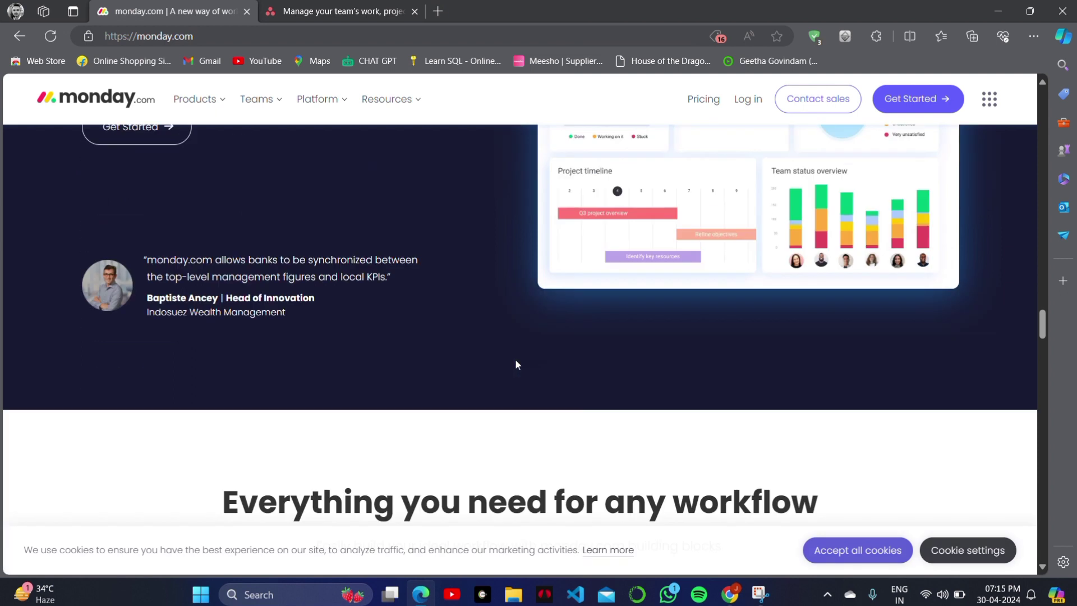
scroll(513, 360, down, 3)
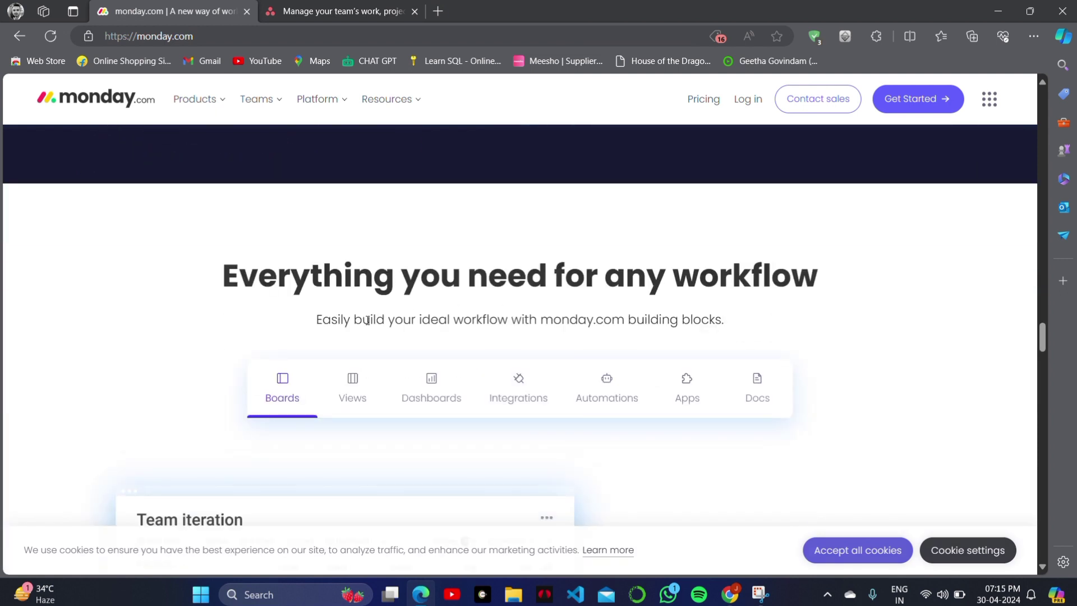
scroll(474, 333, down, 3)
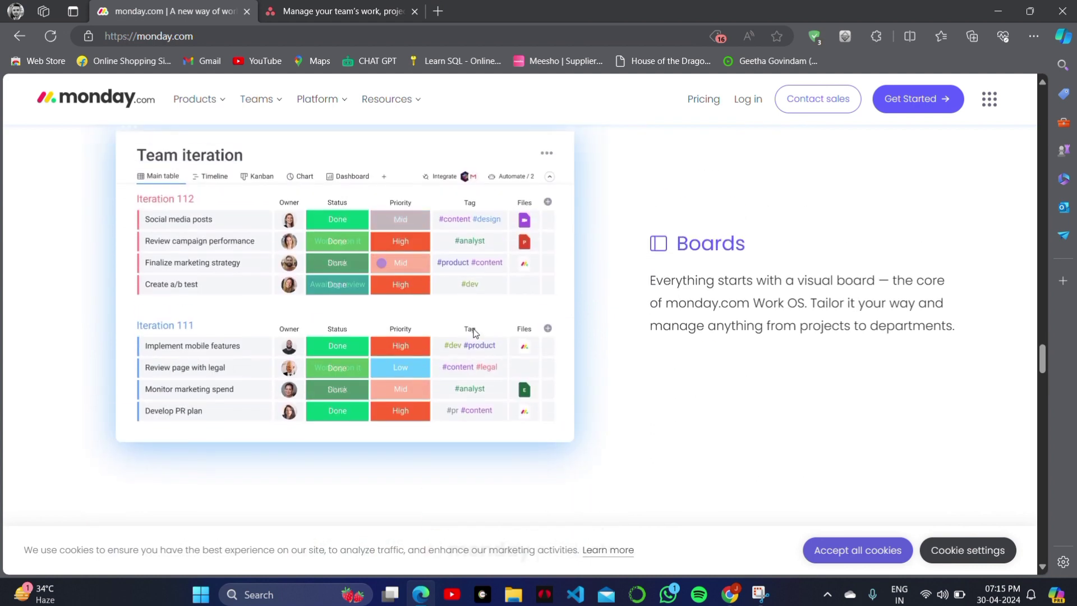
scroll(644, 245, down, 5)
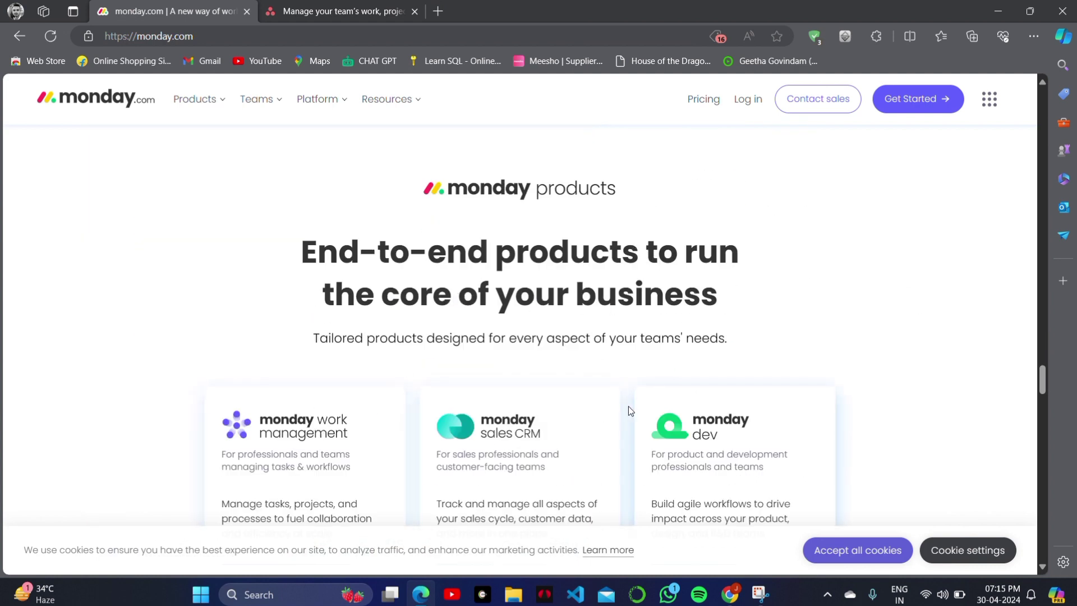
scroll(547, 436, down, 1)
scroll(546, 437, down, 5)
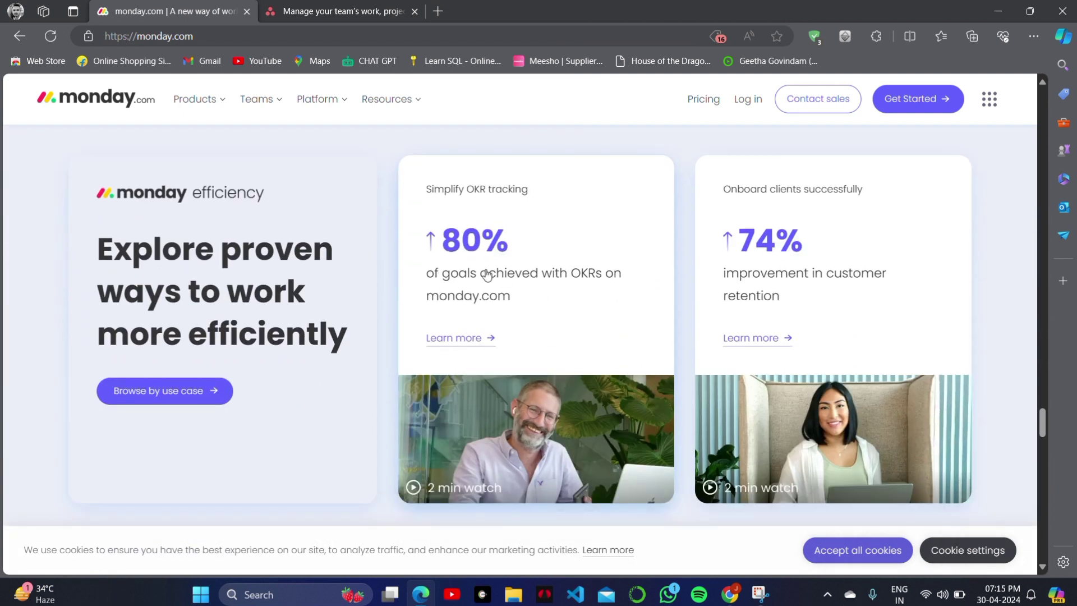
scroll(577, 320, down, 5)
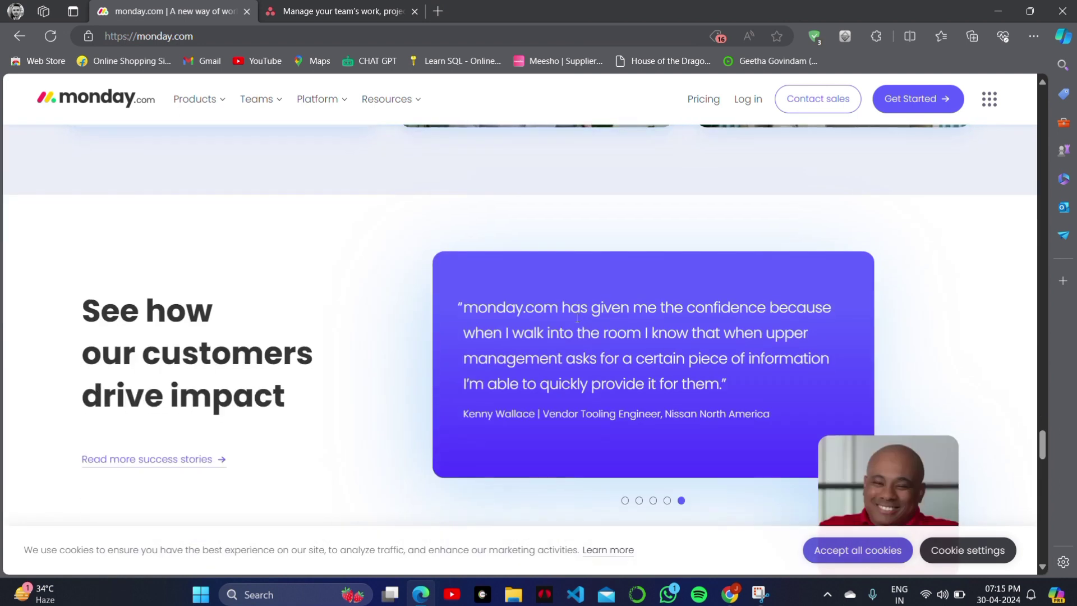
scroll(576, 322, down, 5)
scroll(477, 250, up, 1)
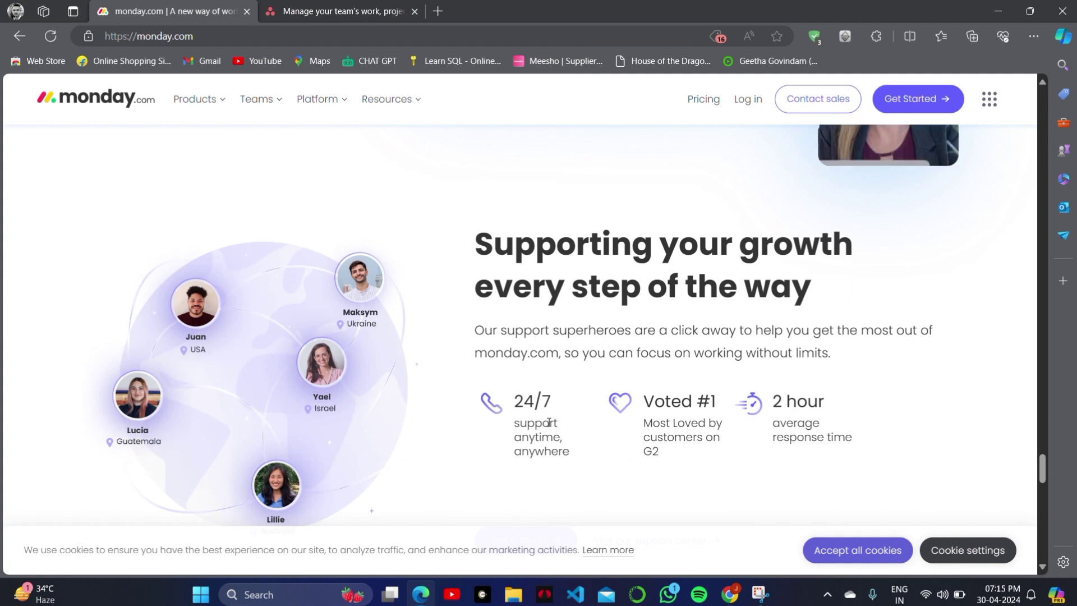
scroll(820, 417, down, 3)
scroll(673, 252, up, 2)
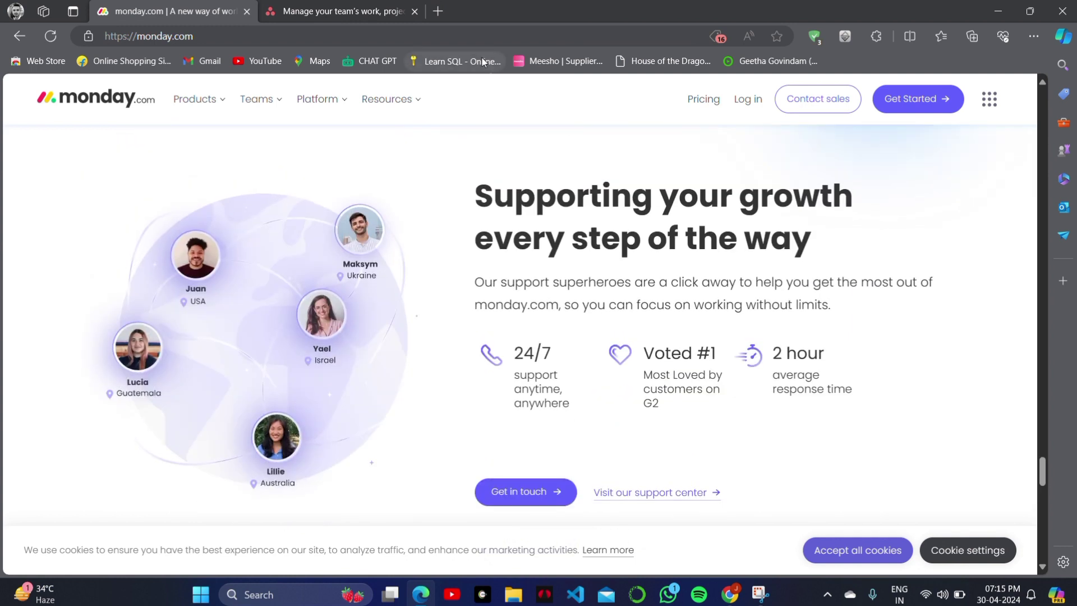
Step: Switch to the asana.com tab to bring up the Asana homepage
click(334, 11)
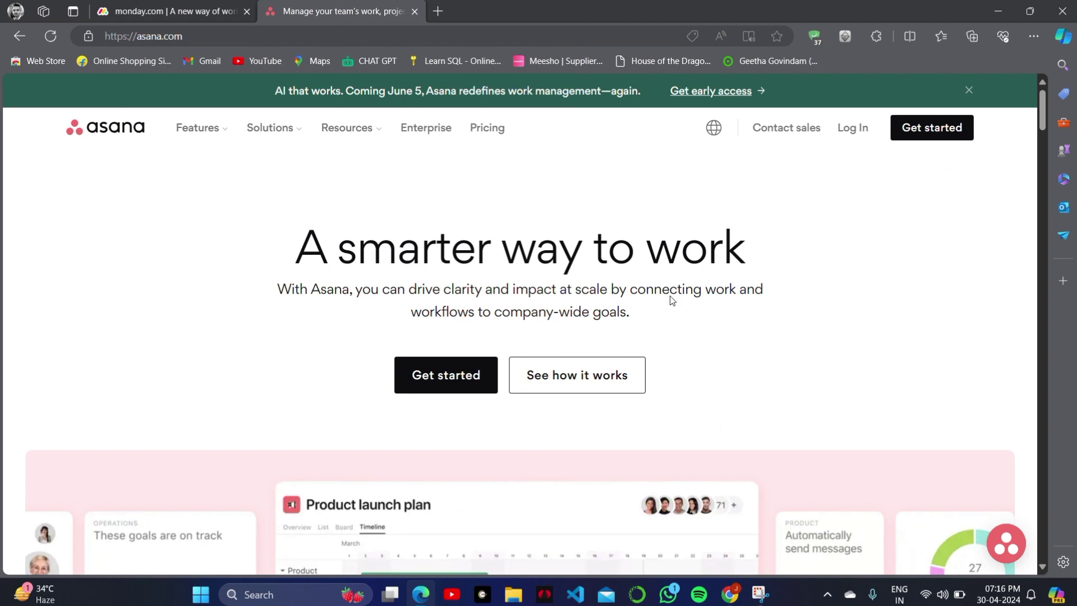
scroll(524, 341, down, 2)
scroll(521, 340, down, 2)
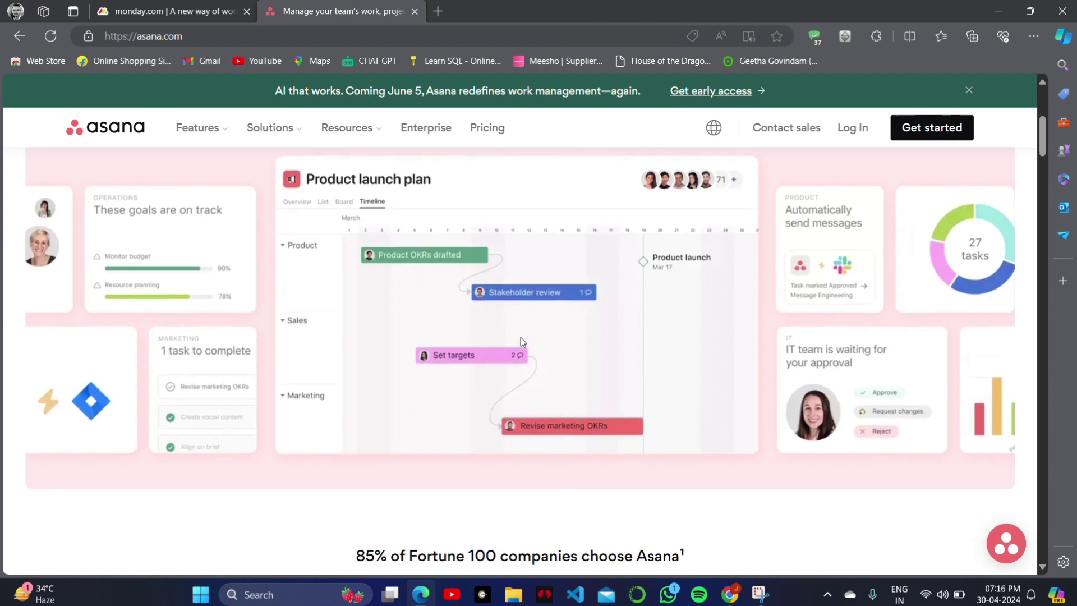
scroll(515, 377, down, 3)
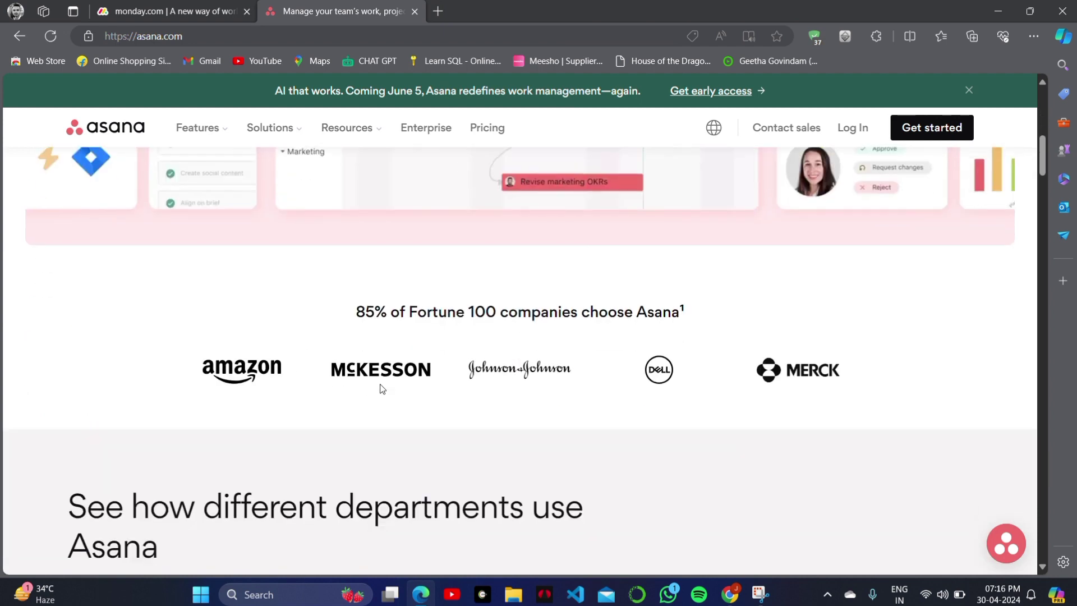
scroll(476, 433, down, 3)
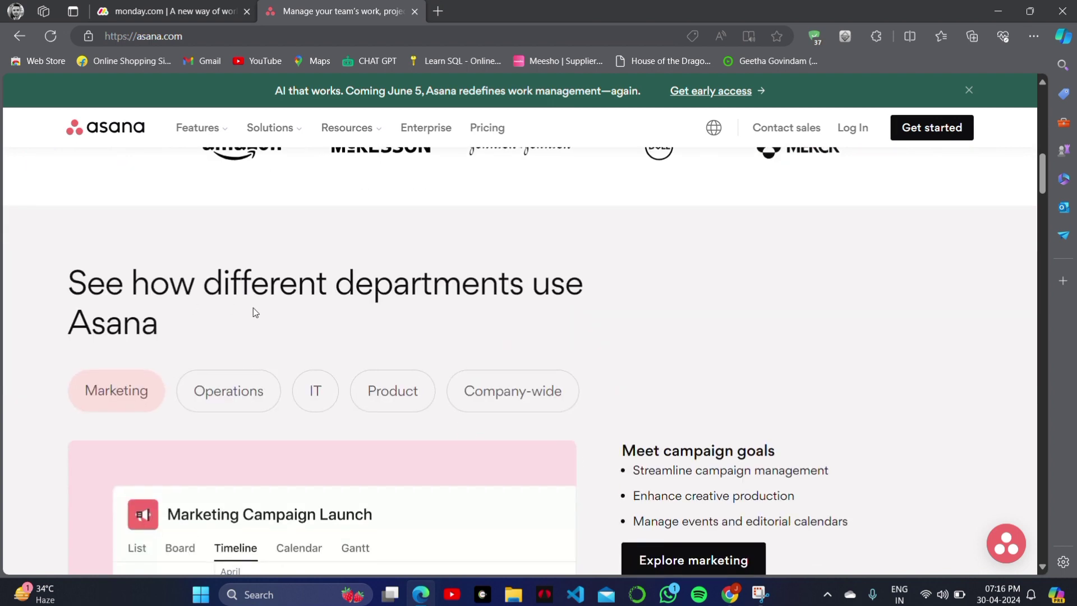
scroll(167, 331, down, 3)
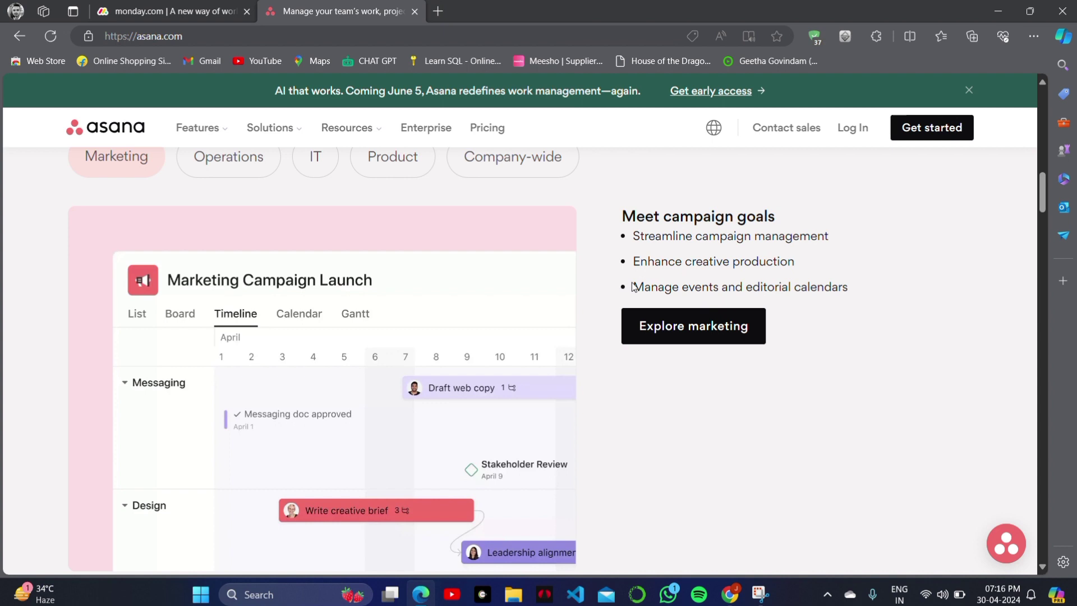
scroll(607, 322, down, 3)
scroll(608, 321, down, 3)
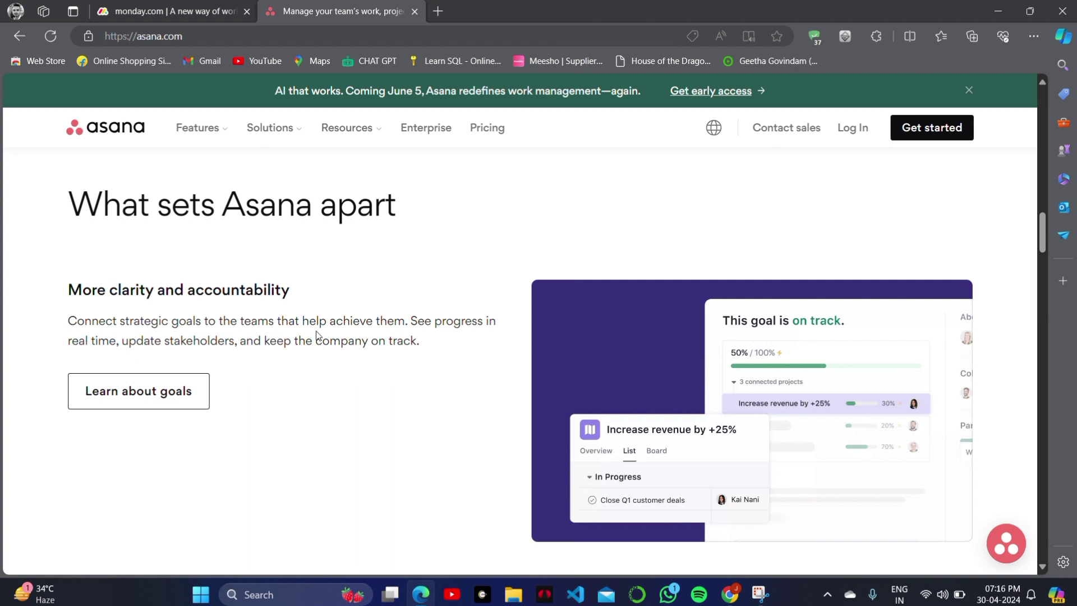
scroll(441, 379, down, 2)
scroll(537, 345, down, 3)
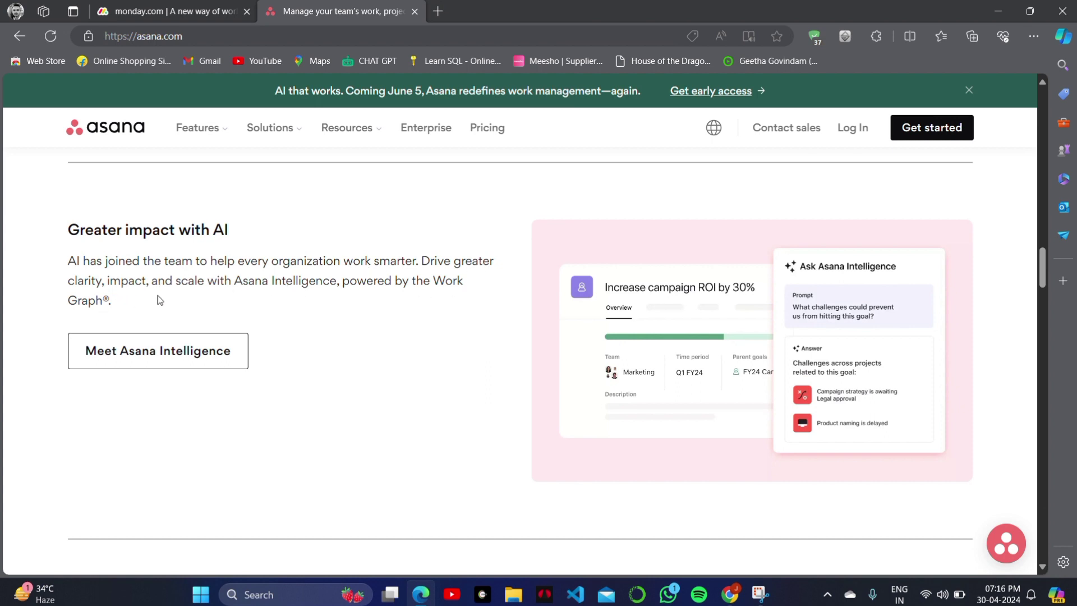
scroll(502, 364, down, 5)
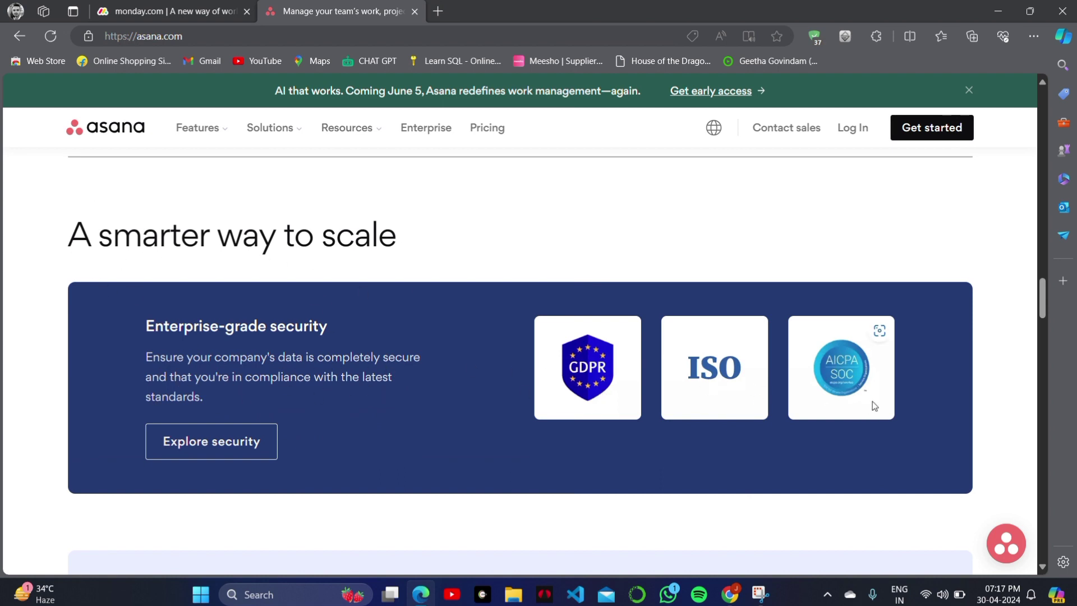
scroll(690, 390, down, 5)
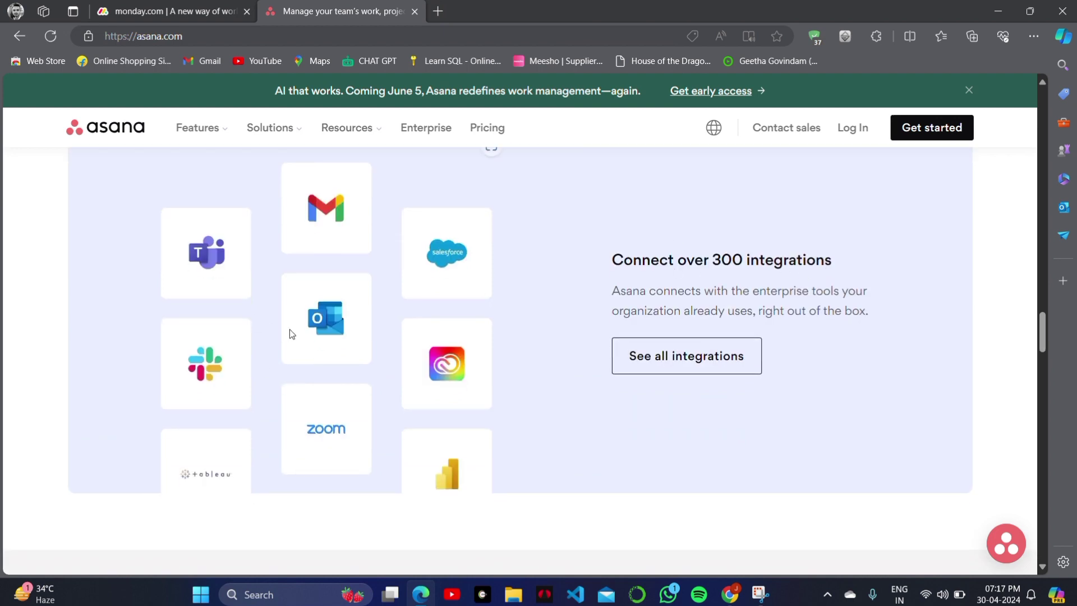
scroll(289, 331, down, 4)
scroll(472, 310, down, 2)
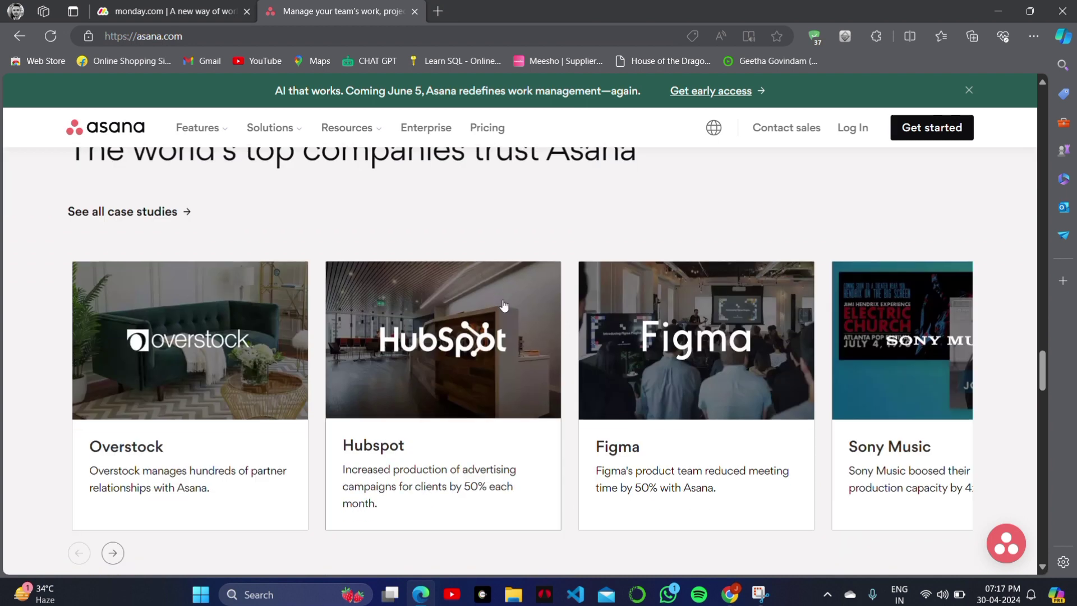
scroll(680, 367, down, 1)
scroll(681, 368, down, 4)
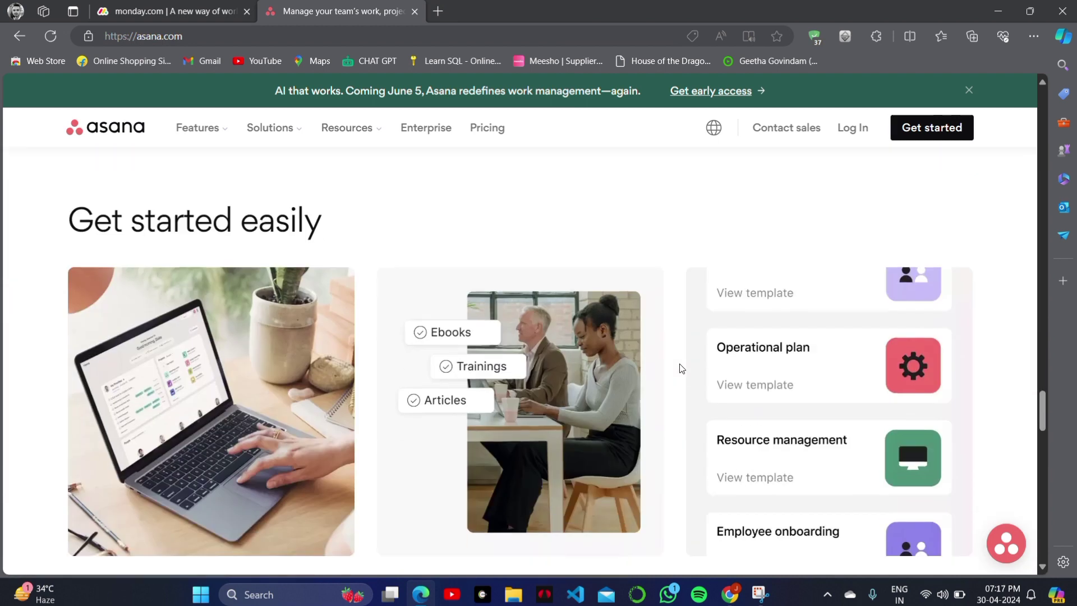
scroll(374, 285, down, 3)
scroll(493, 372, down, 3)
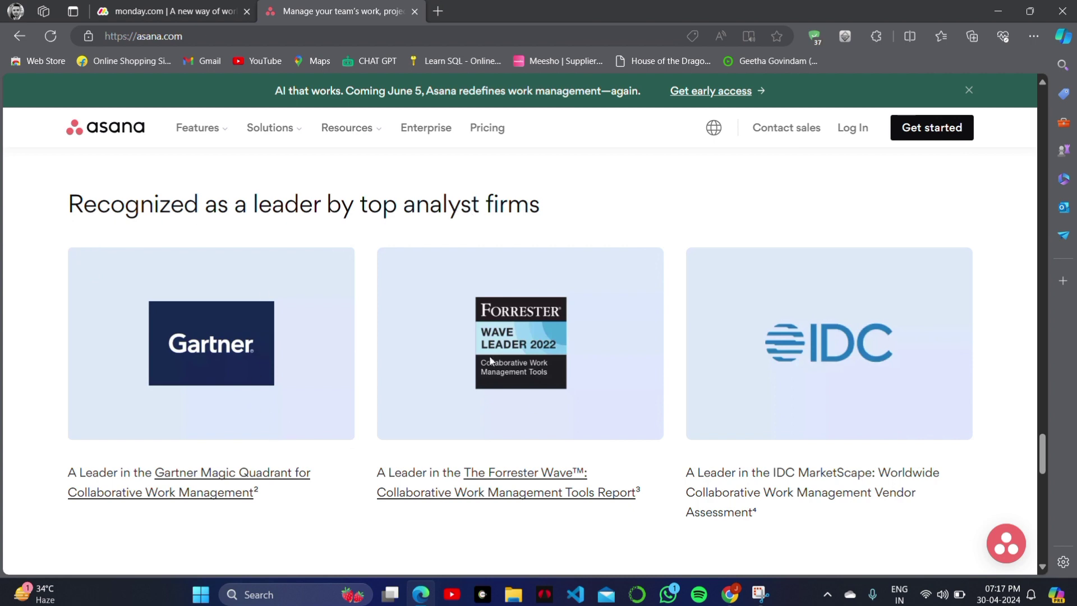
scroll(556, 354, down, 3)
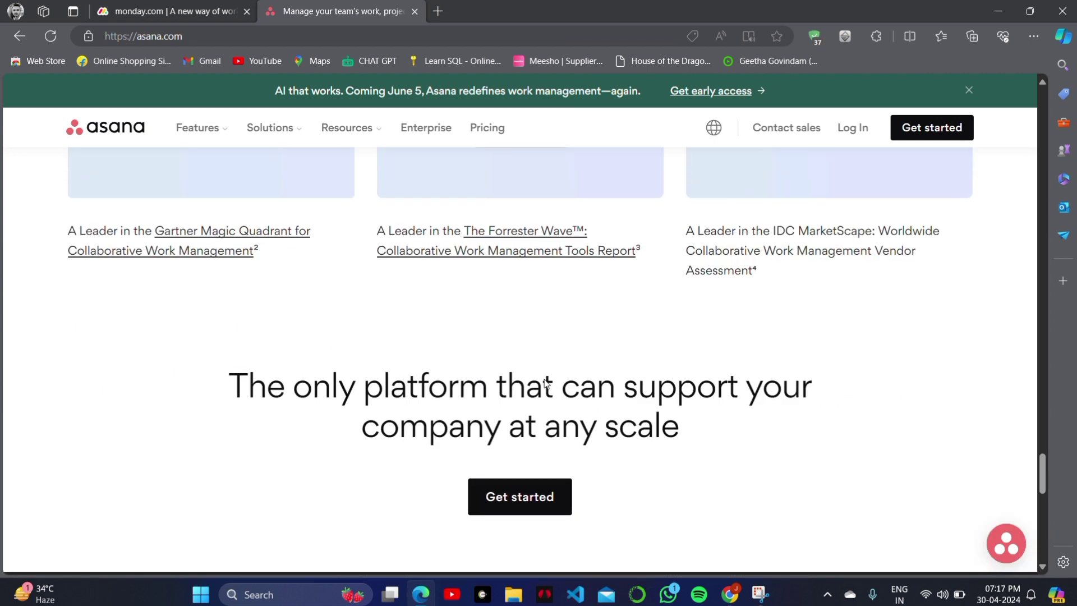
Step: Minimize Edge and refresh the Windows desktop three times
click(997, 11)
right_click(380, 186)
click(451, 238)
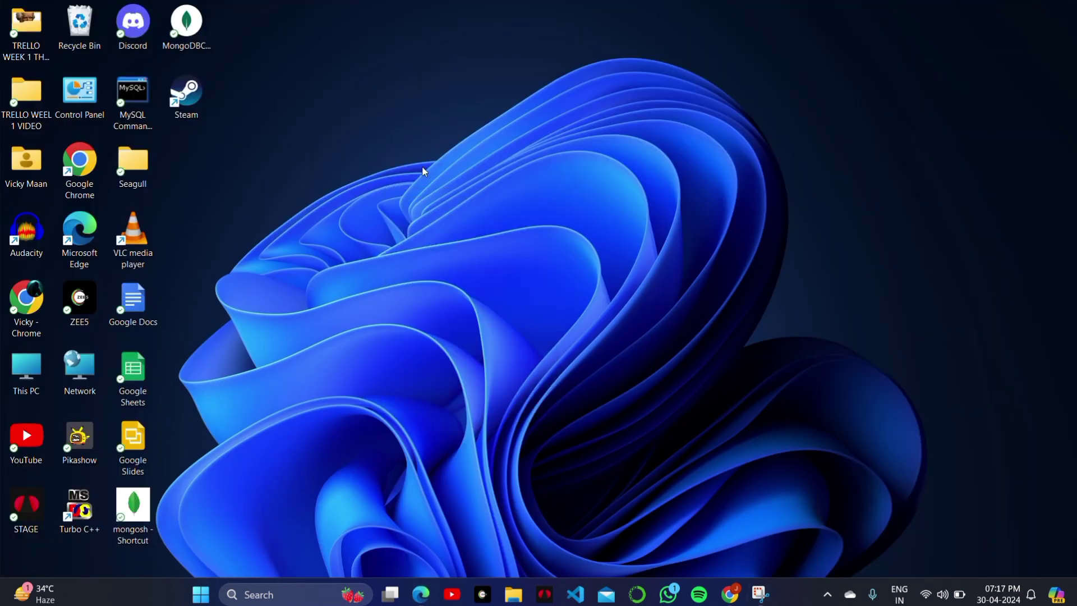
right_click(506, 218)
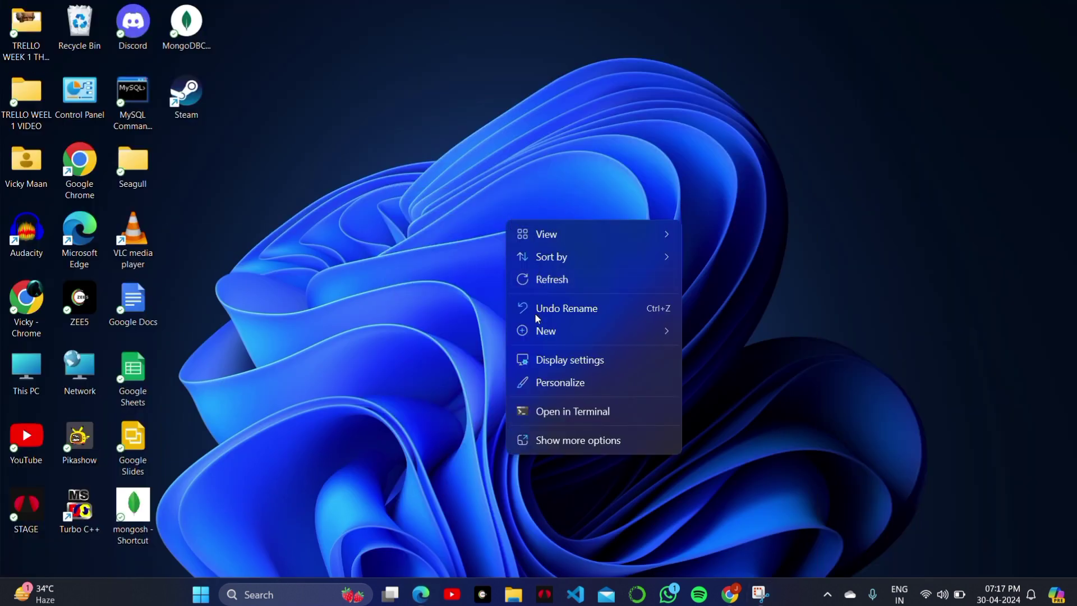
click(543, 279)
right_click(503, 214)
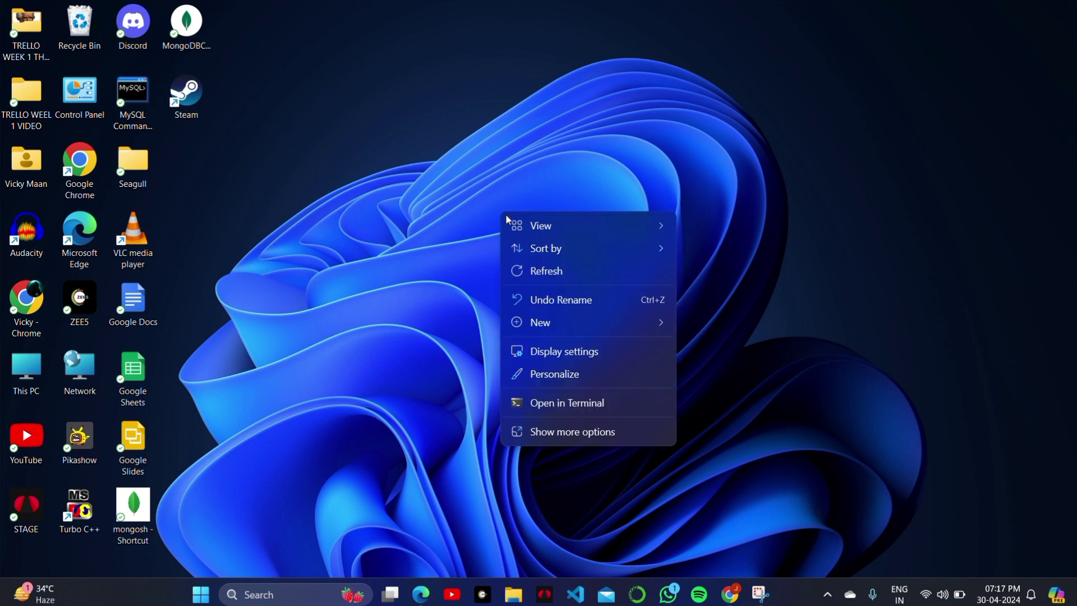
click(544, 270)
right_click(501, 180)
click(564, 239)
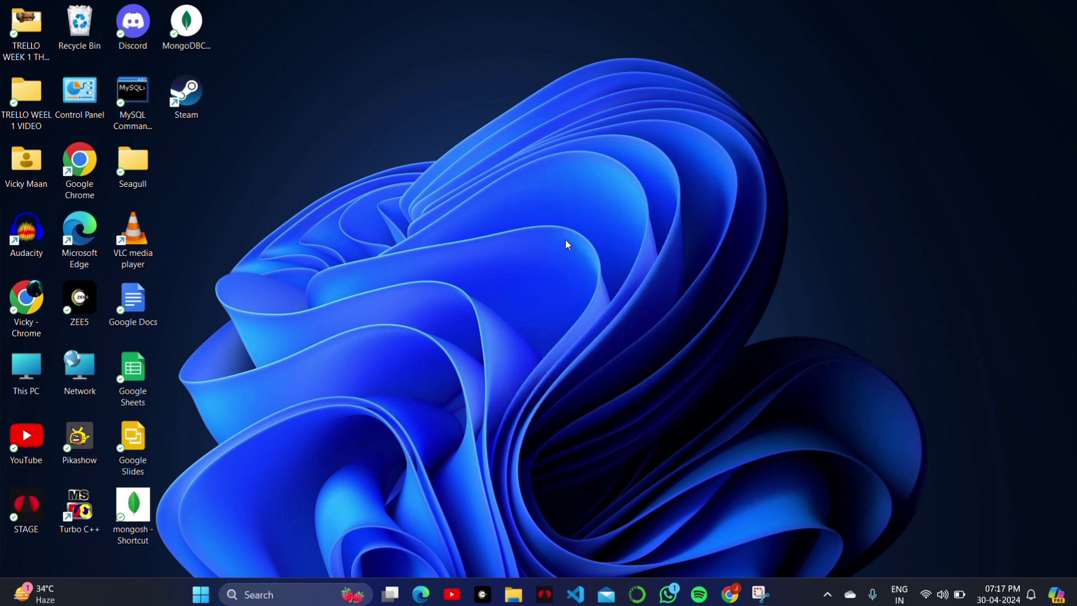